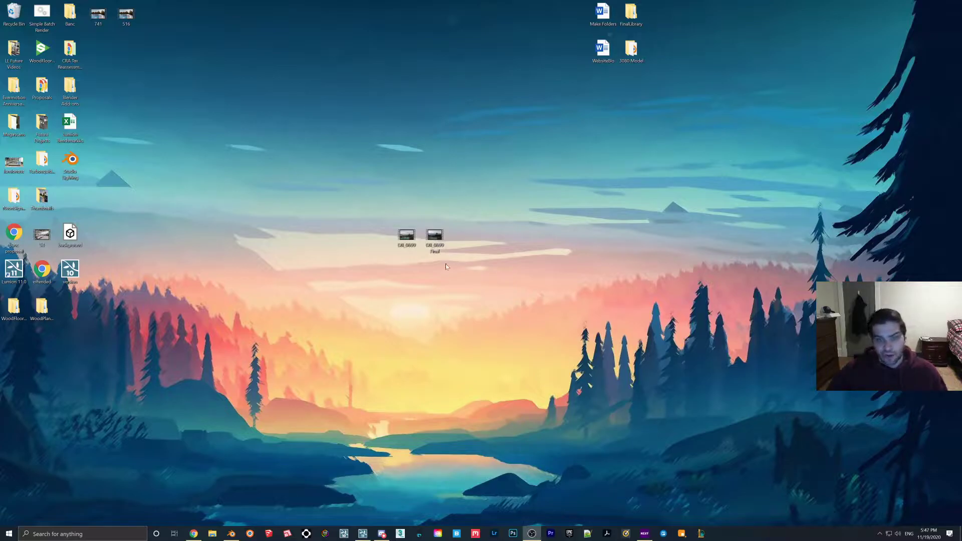
Inspect the DJI_0699 video's file properties and highlight its file size
right_click(414, 245)
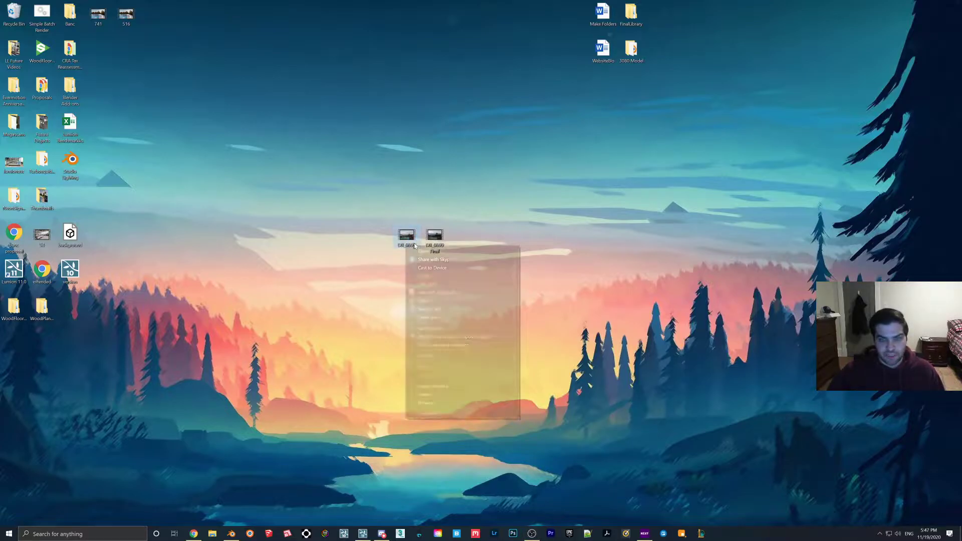
left_click(427, 415)
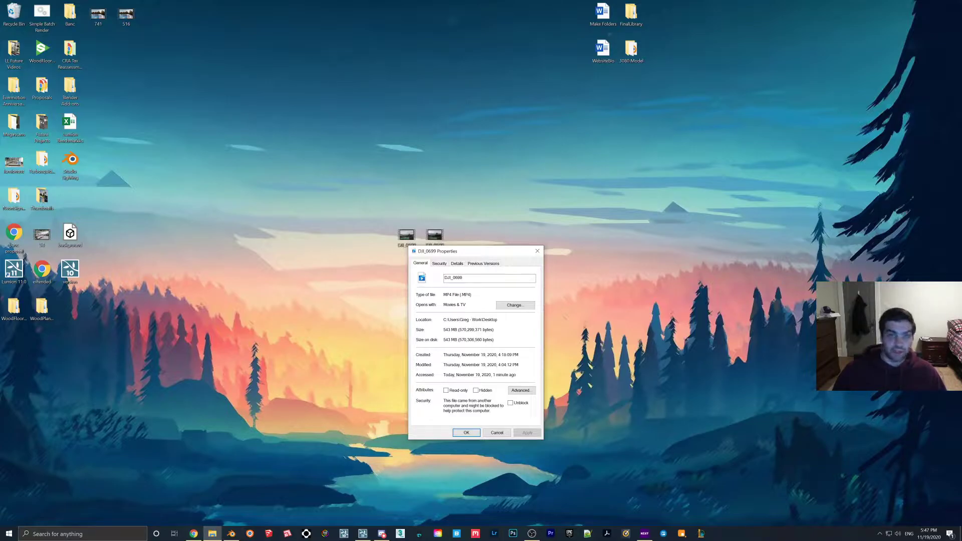
left_click_drag(448, 330, 461, 330)
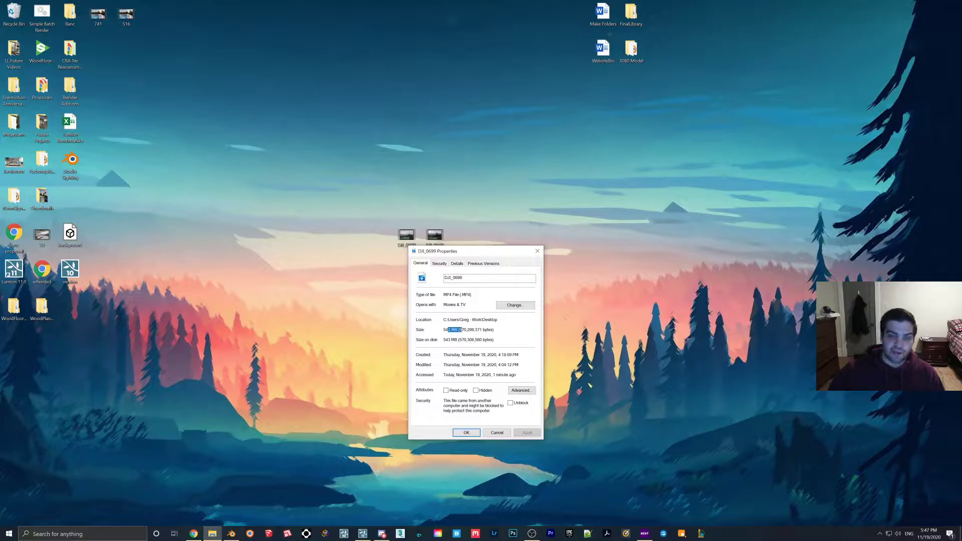
left_click(537, 251)
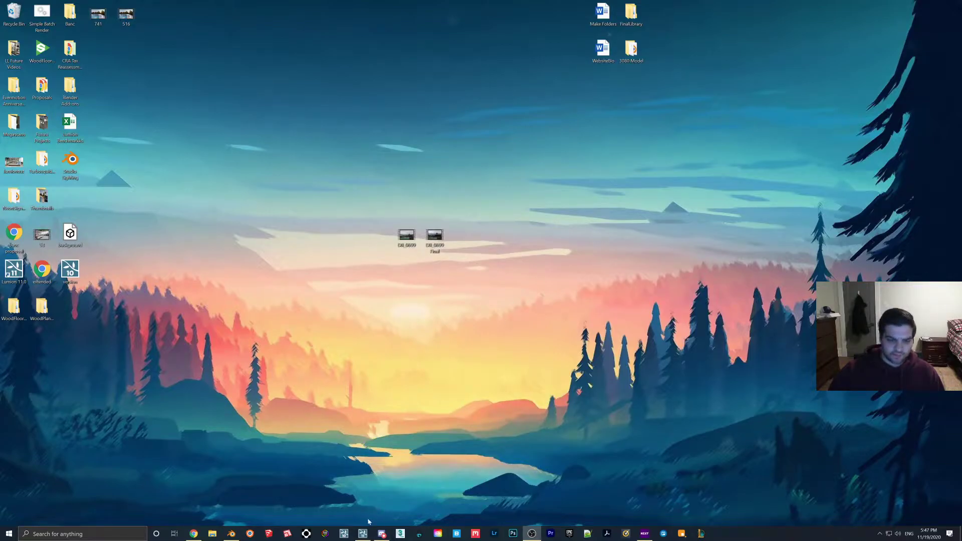
Back in Lumion, select the curved background plane's material and start choosing a new colour map
left_click(363, 532)
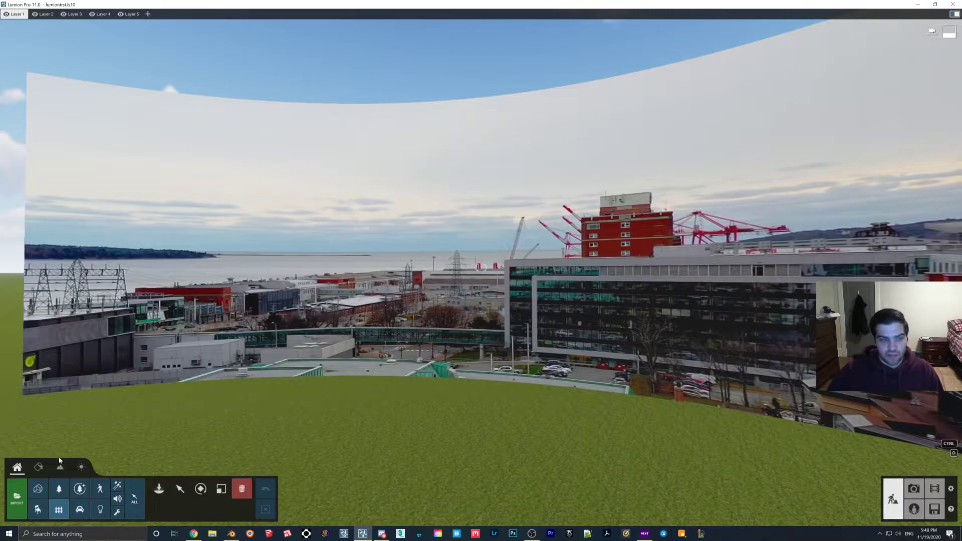
left_click(38, 466)
left_click(385, 331)
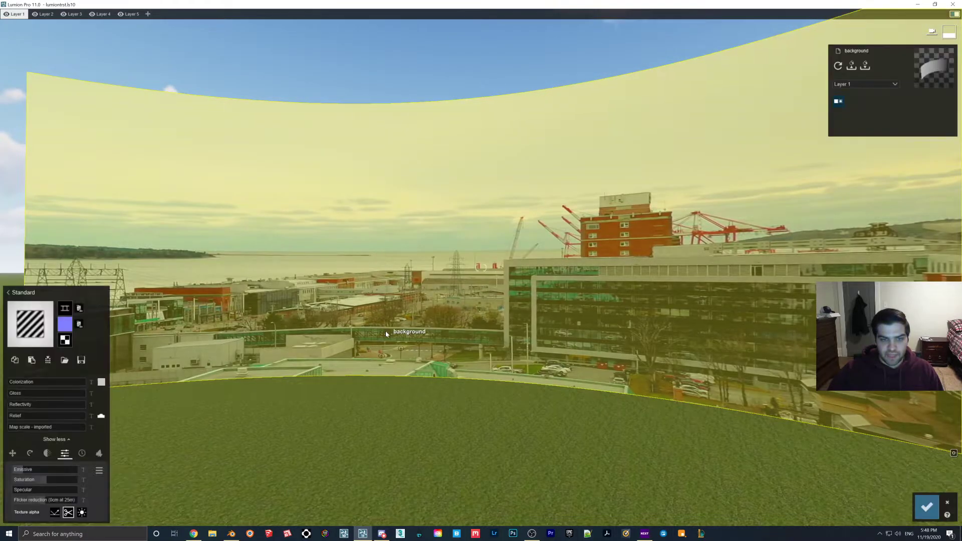
left_click(65, 310)
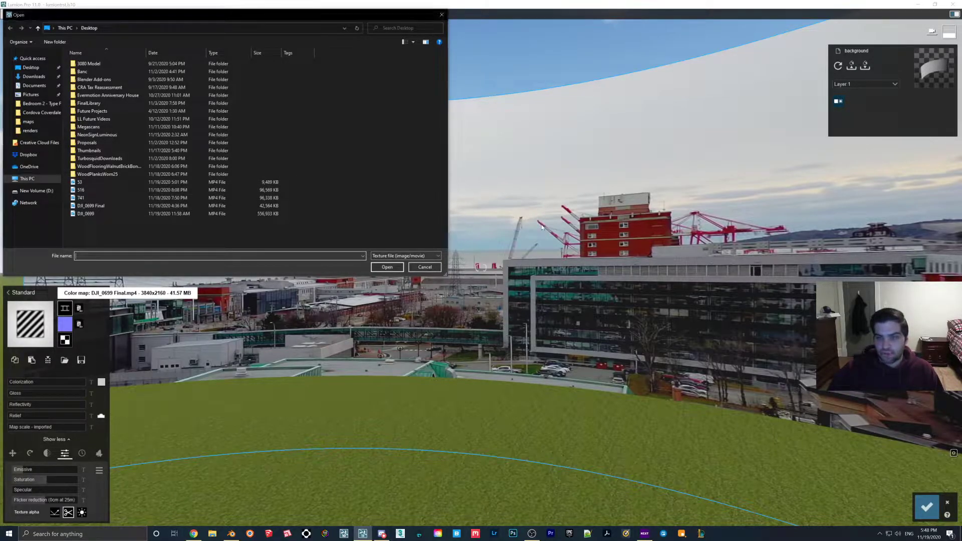
In Blender, orbit toward the curved plane and enable the Face Orientation overlay
left_click(231, 534)
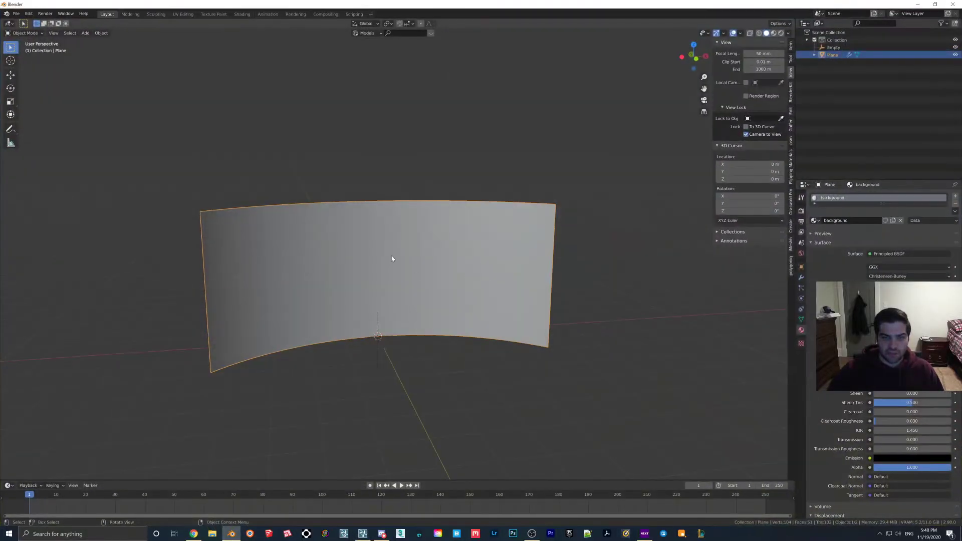
middle_click_drag(454, 261, 309, 256)
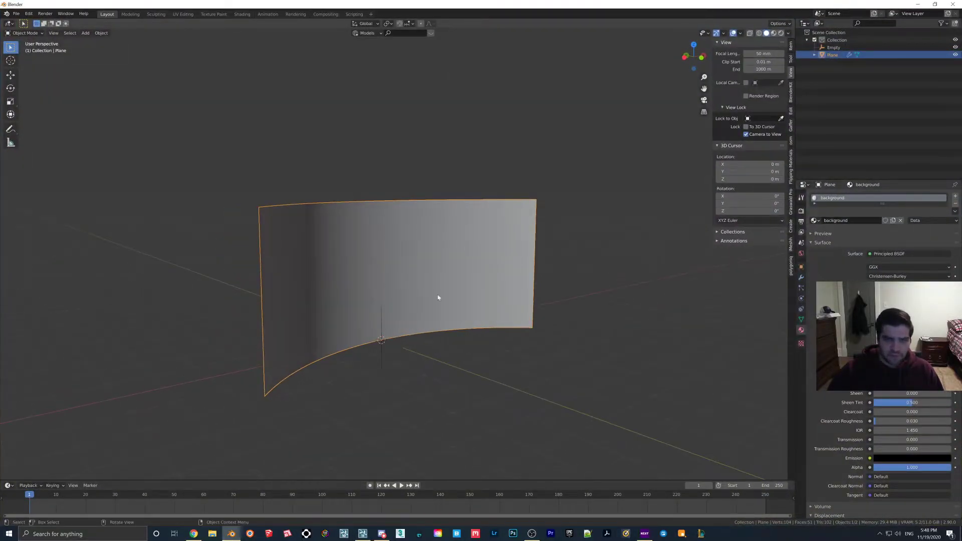
middle_click_drag(438, 235, 406, 261)
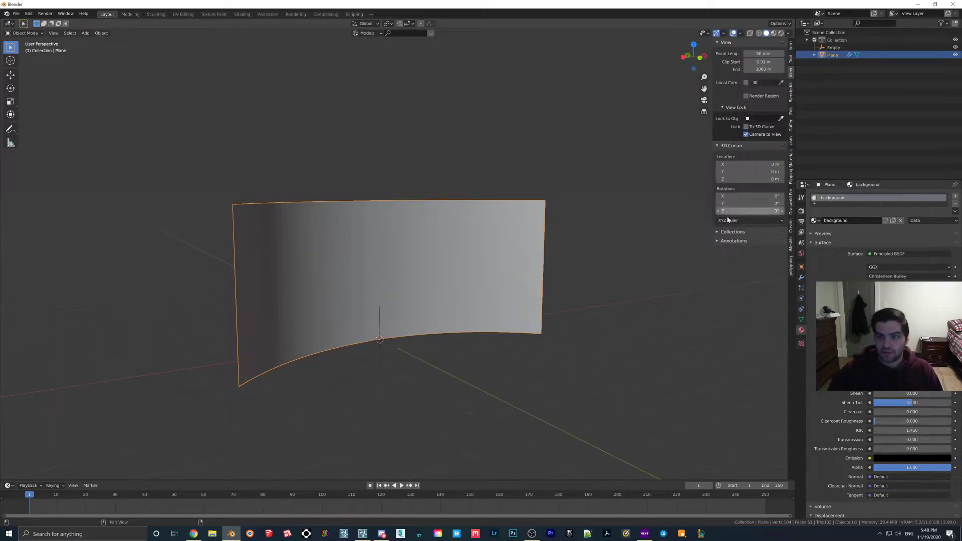
left_click(739, 34)
left_click(697, 167)
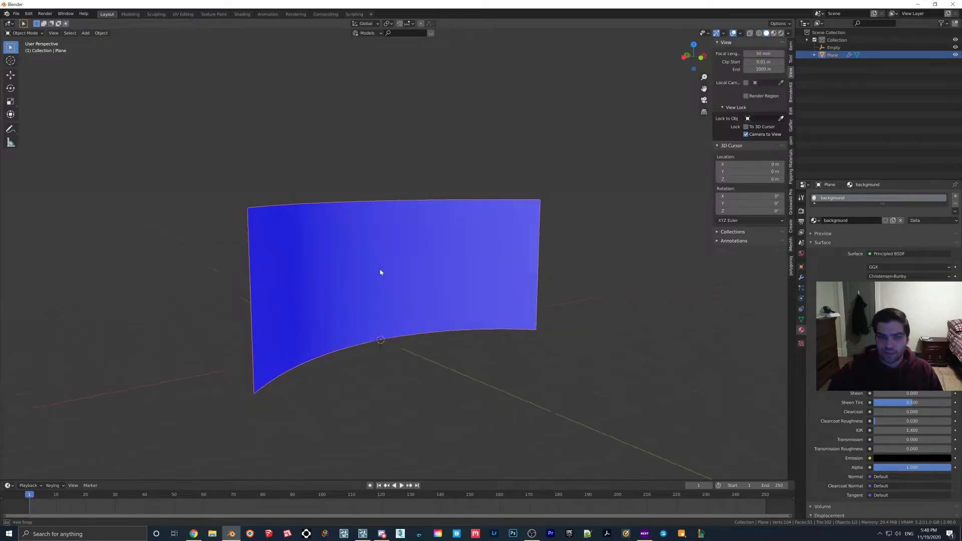
Orbit around the plane to compare its red back face with its blue front face
middle_click_drag(382, 268, 387, 234)
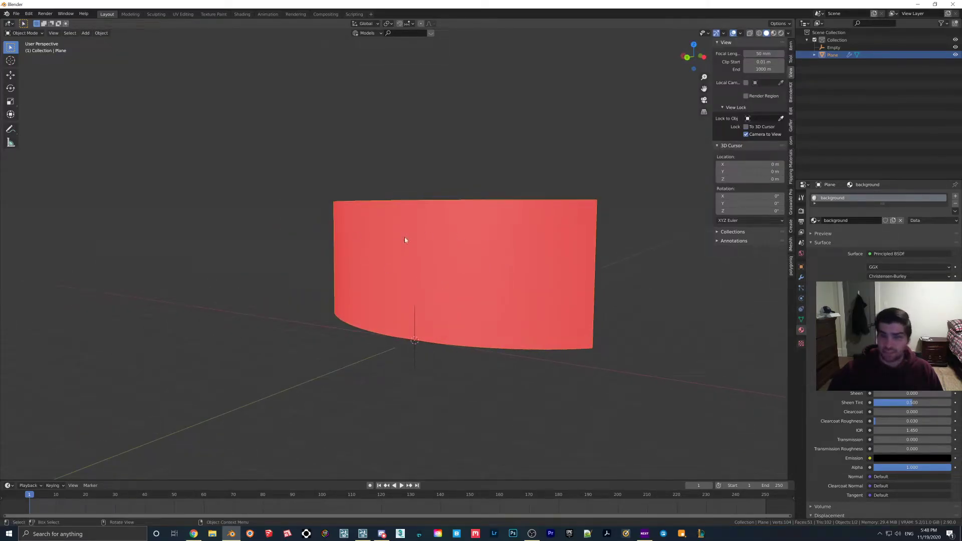
middle_click_drag(479, 241, 396, 238)
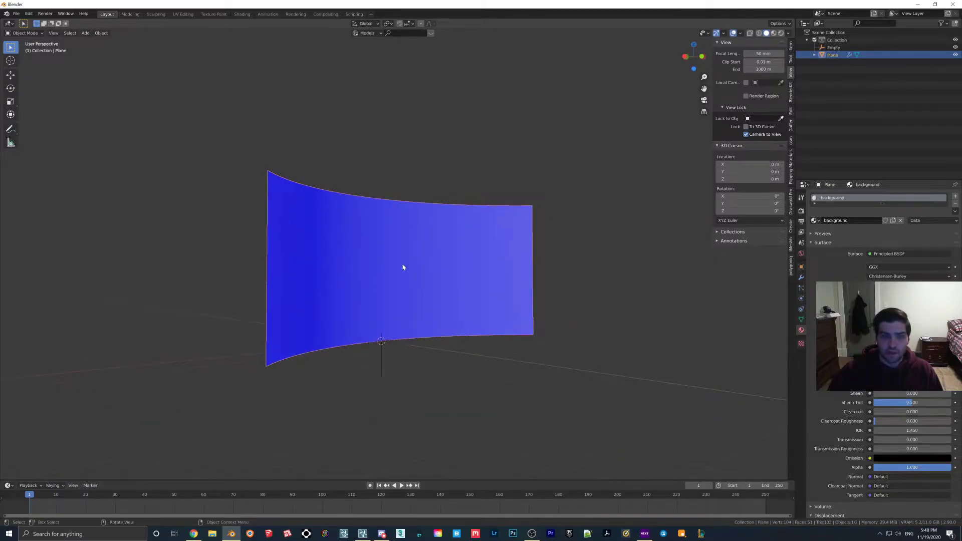
middle_click_drag(425, 274, 209, 249)
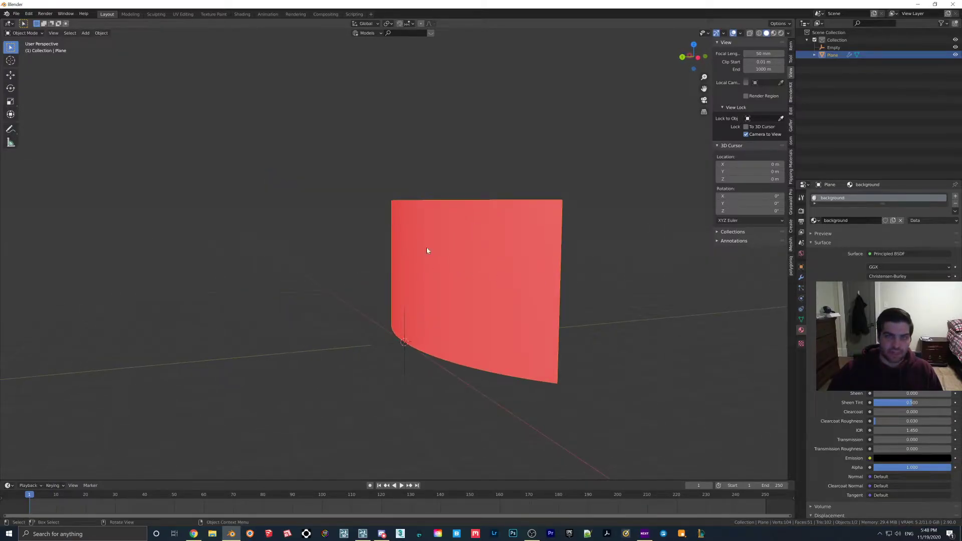
middle_click_drag(462, 258, 401, 260)
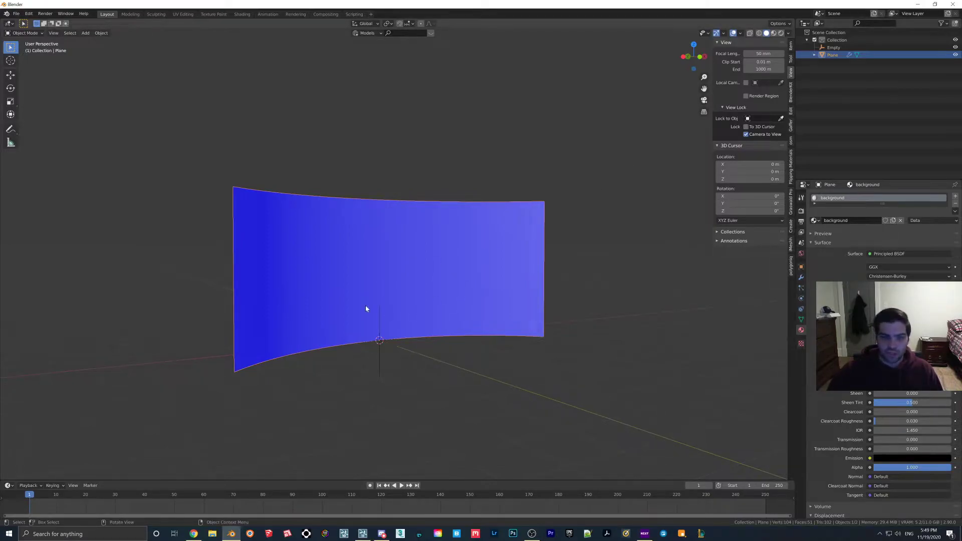
middle_click_drag(356, 306, 375, 287)
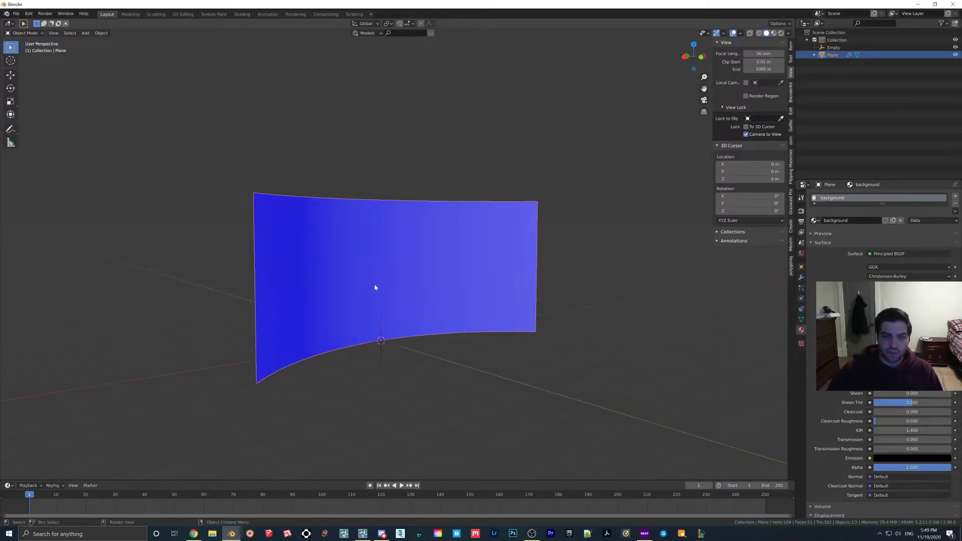
Load DJI_0699, then replace it with DJI_0699 Final, as the curved background's colour map video
left_click(918, 6)
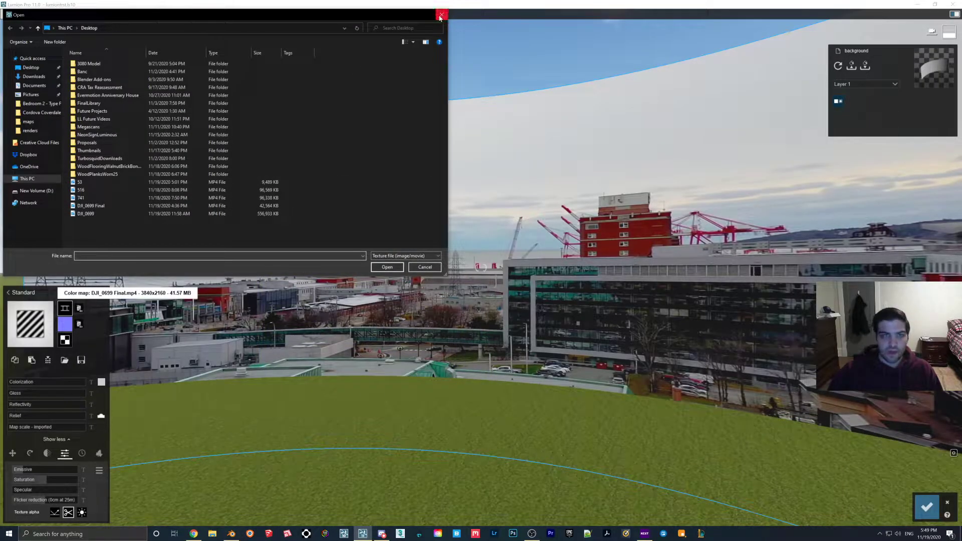
double_click(86, 214)
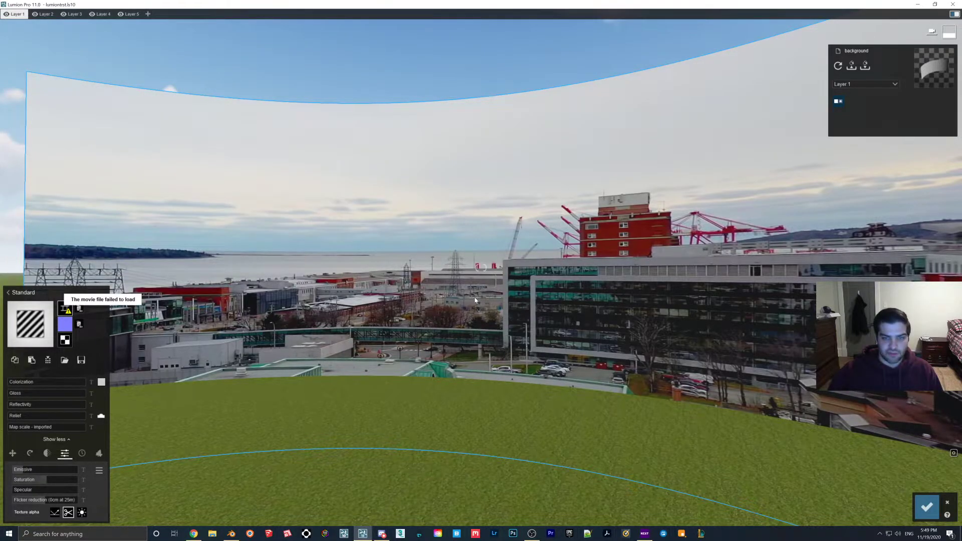
right_click_drag(495, 304, 477, 356)
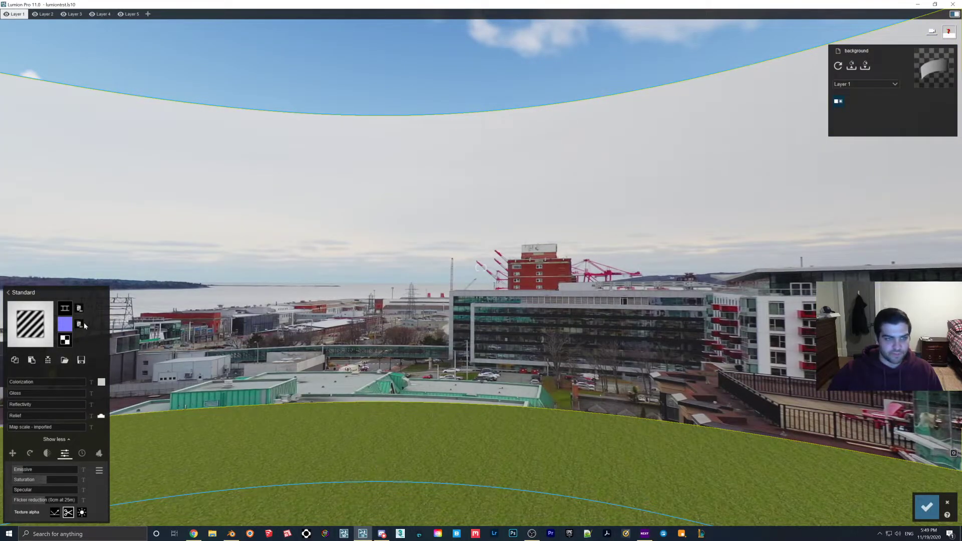
left_click(66, 309)
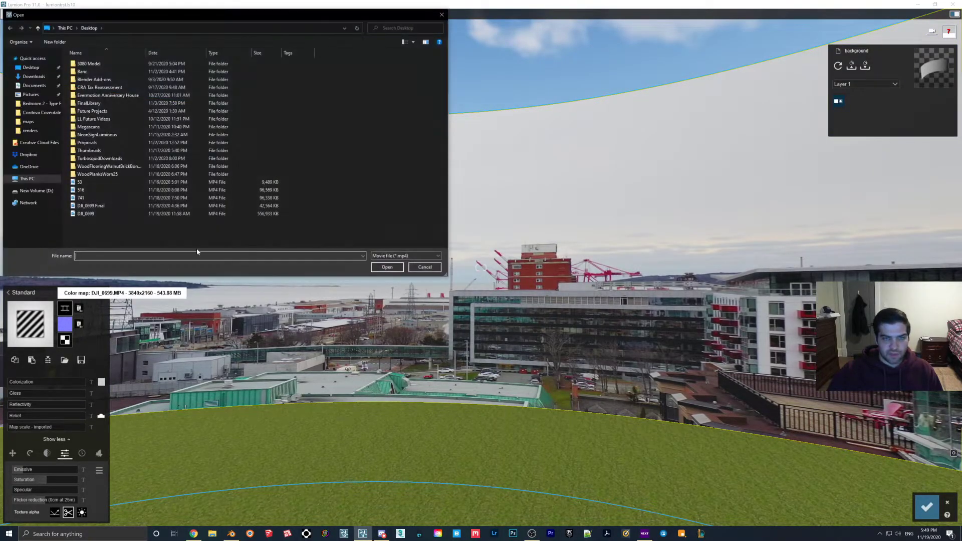
double_click(120, 208)
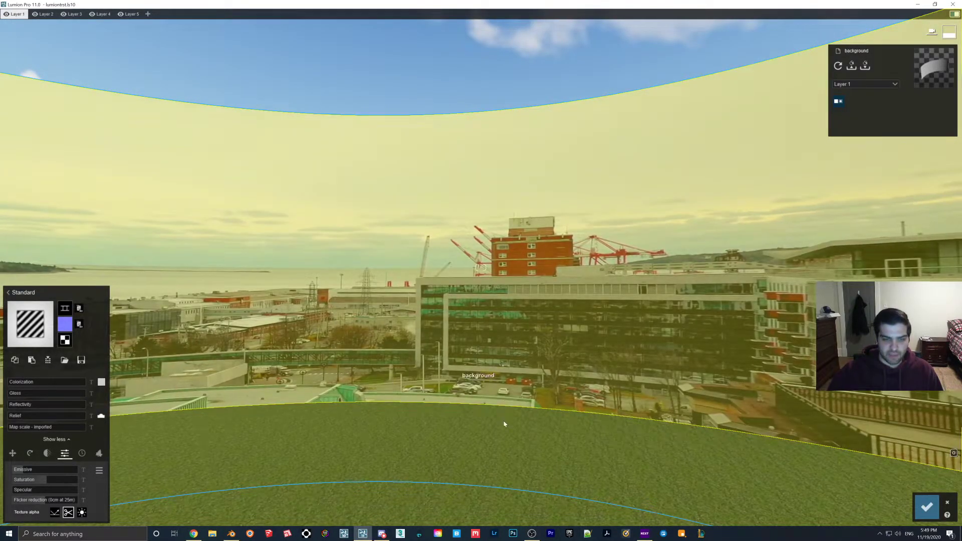
Confirm the background material edits and switch to Movie mode
left_click(927, 507)
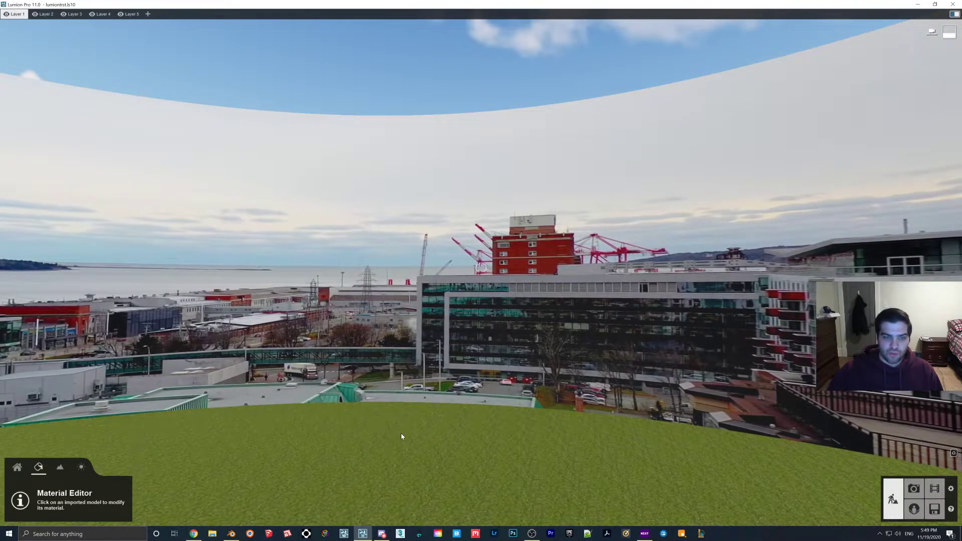
right_click_drag(401, 433, 386, 433)
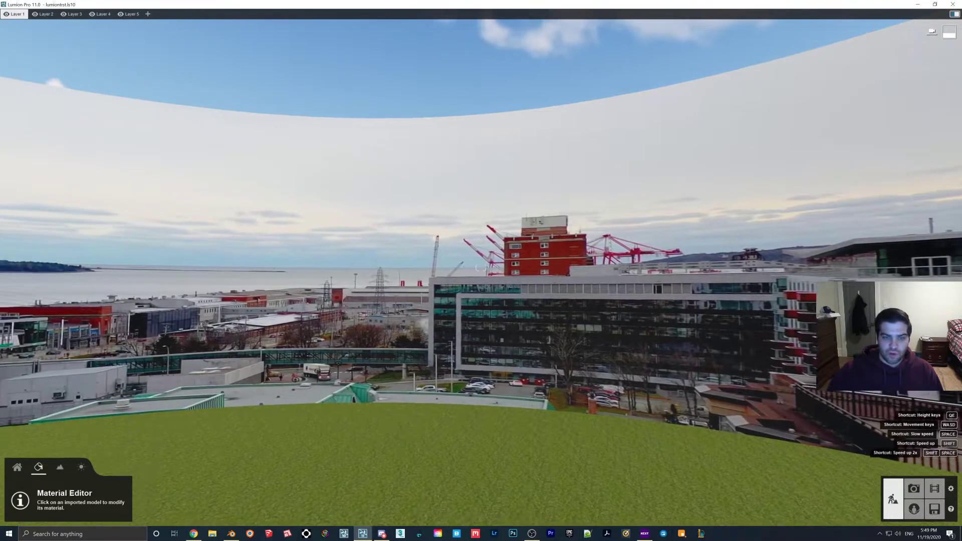
left_click(935, 489)
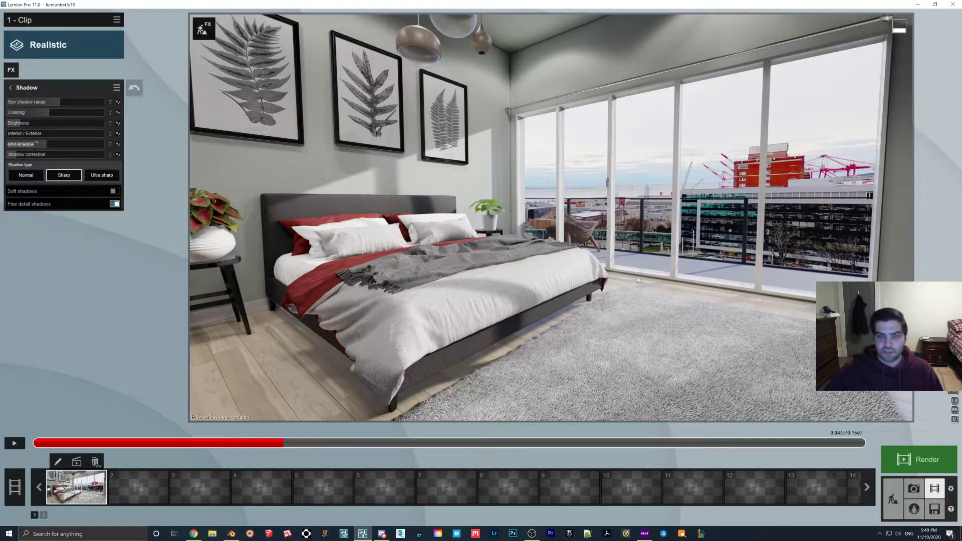
Rewind the bedroom clip, play its preview, then pause it
left_click(51, 437)
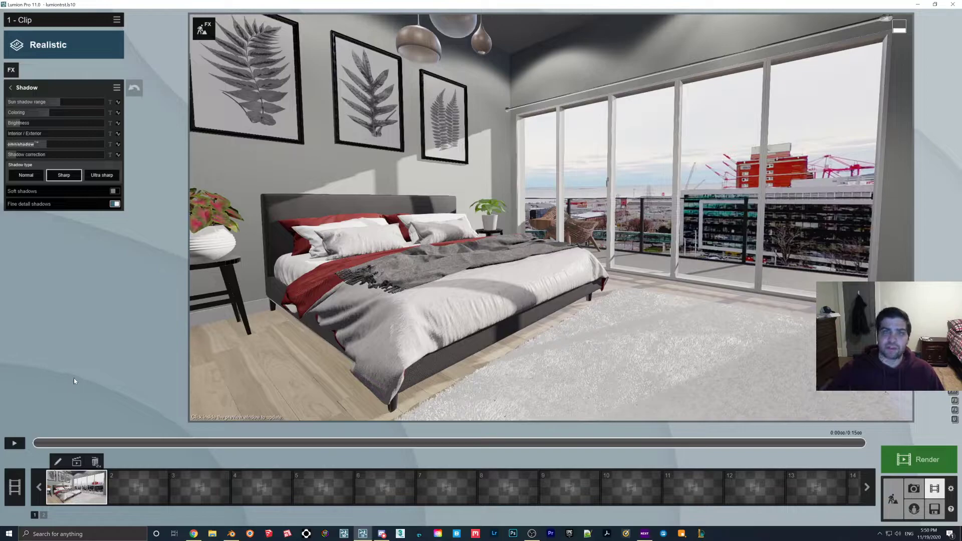
left_click(14, 444)
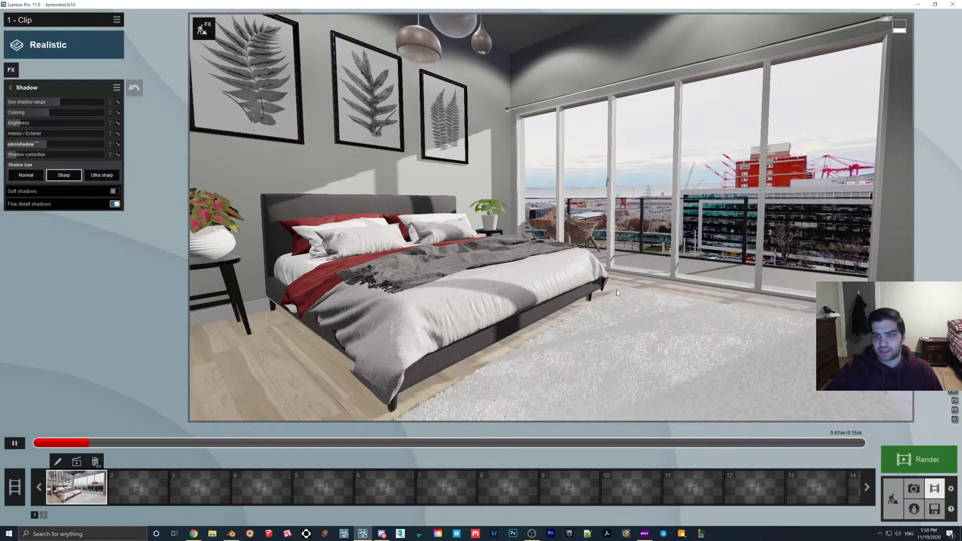
left_click(14, 443)
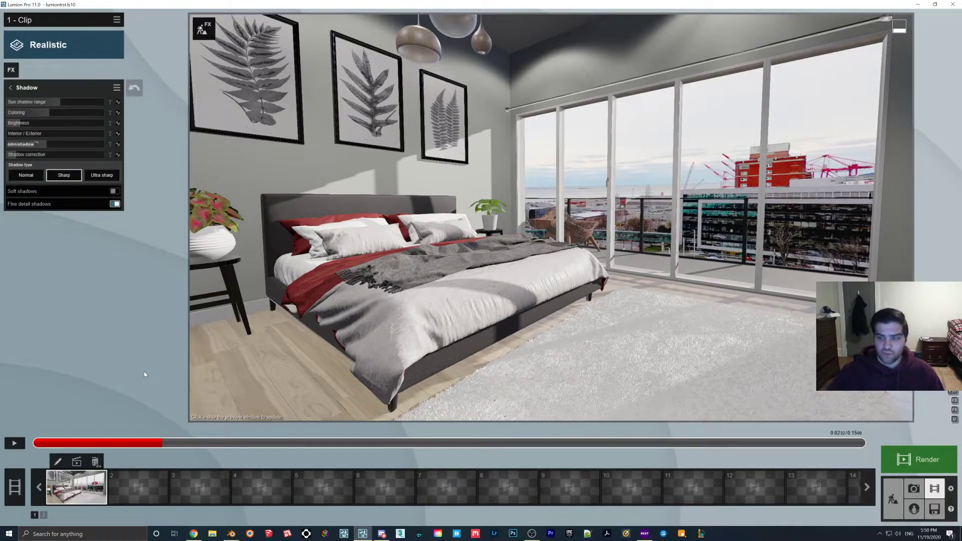
Open Render Movie at four-star quality and choose 25 frames per second
left_click(920, 459)
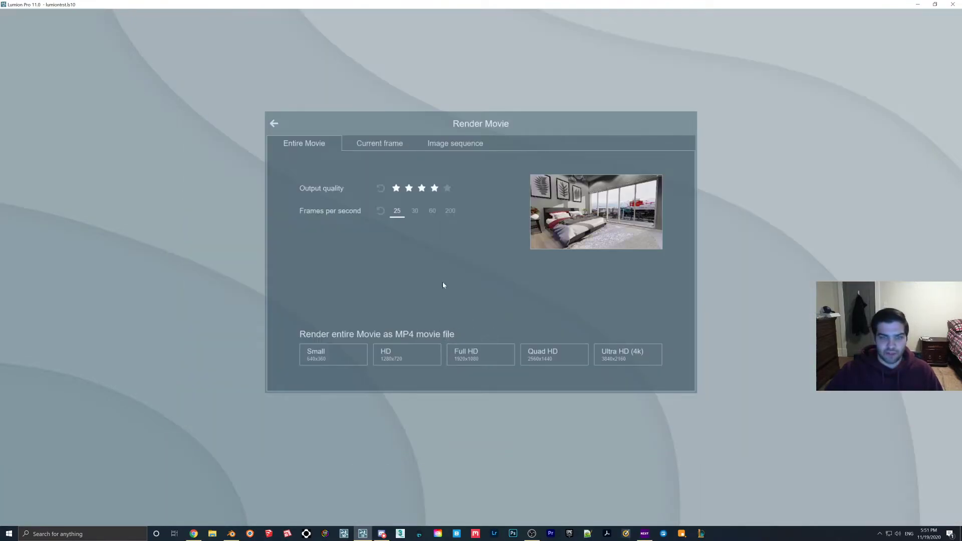
left_click(399, 214)
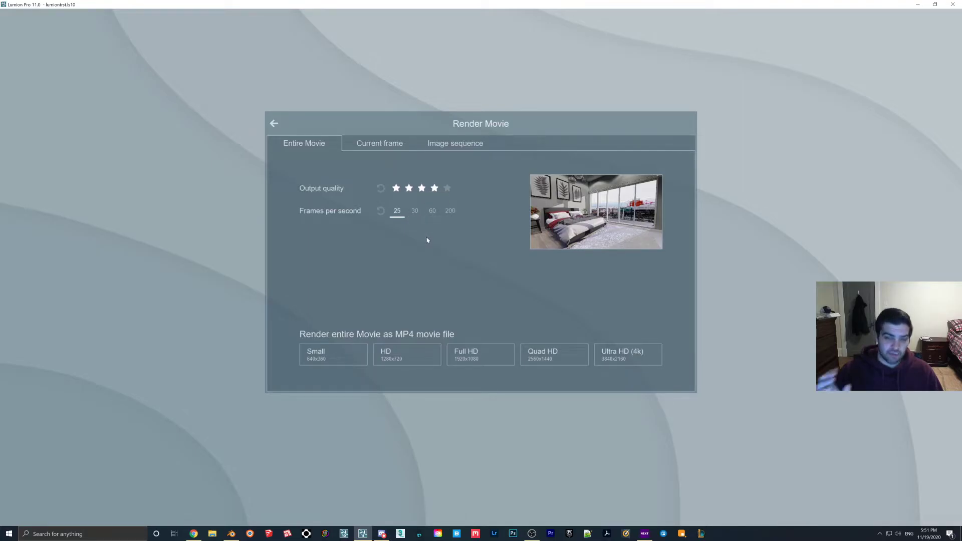
Exit the Render Movie dialog back to the bedroom clip editor
left_click(276, 125)
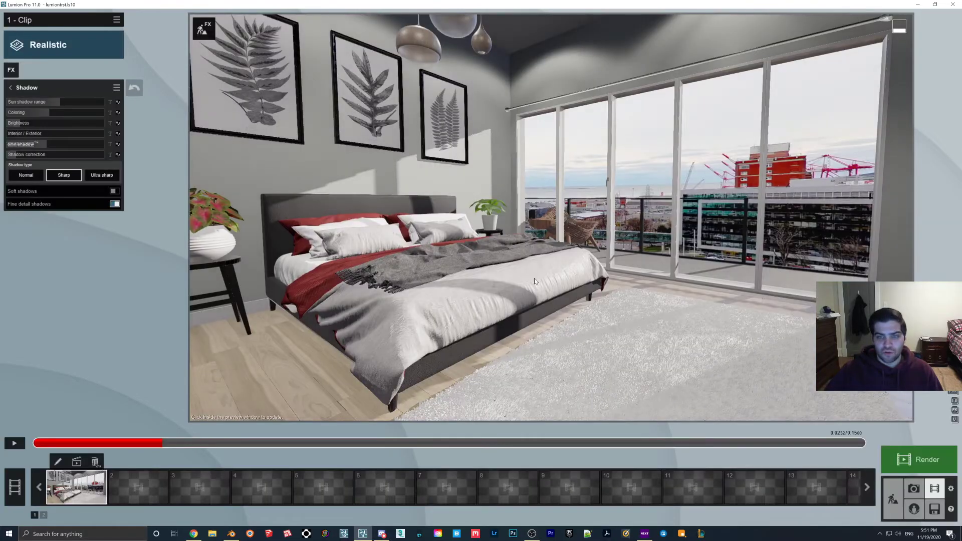